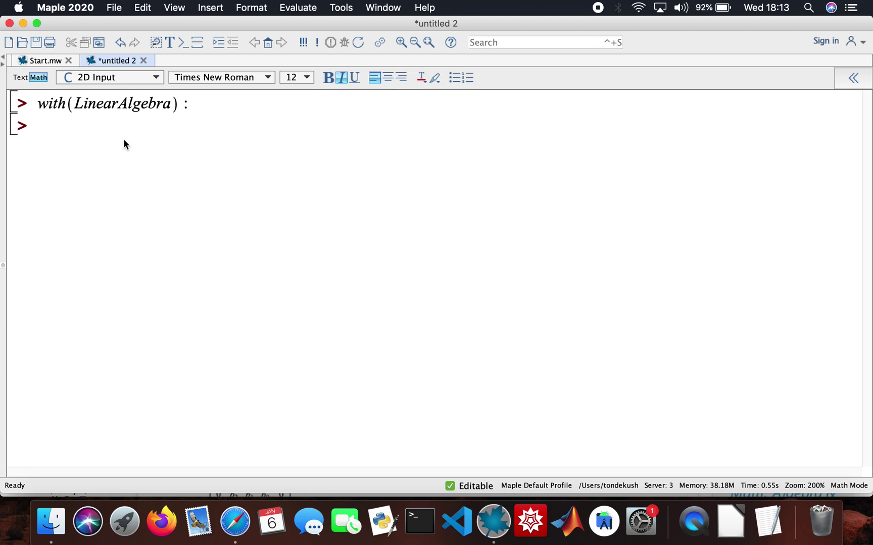
# Step: Define the polynomial a := 2x² − x + 1 in the worksheet
pyautogui.write('a := 2 x^2')
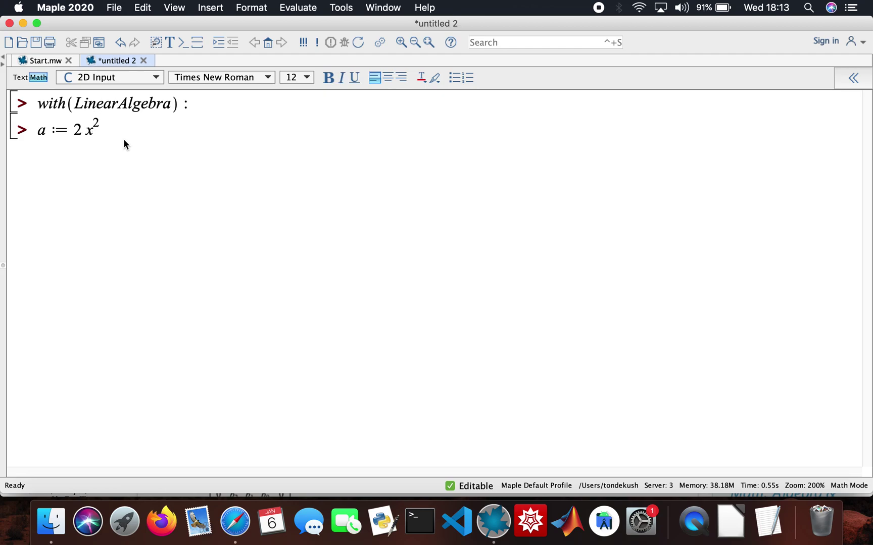
pyautogui.press('Right')
pyautogui.write('- x + 1')
pyautogui.press('Return')
# Step: Define the polynomial b := x² + 2x − 1 as output (2)
pyautogui.write('b := ')
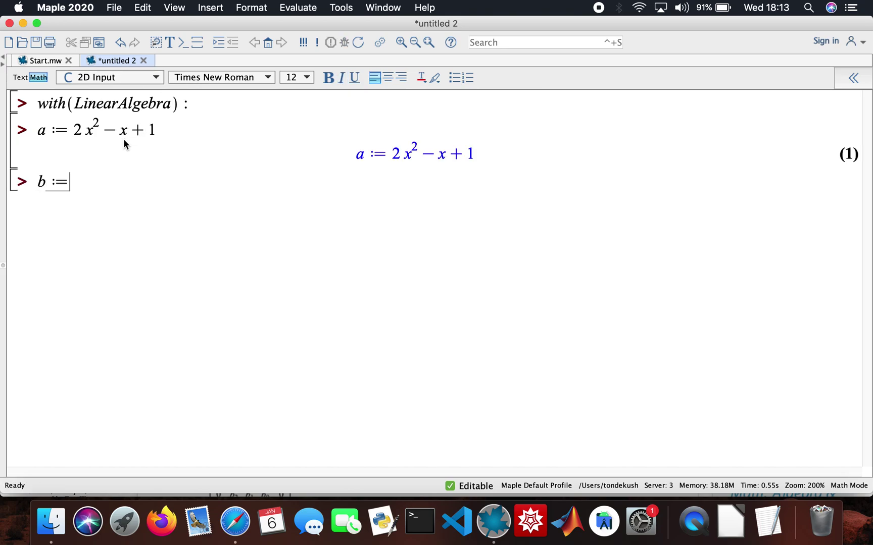
pyautogui.write('x^2')
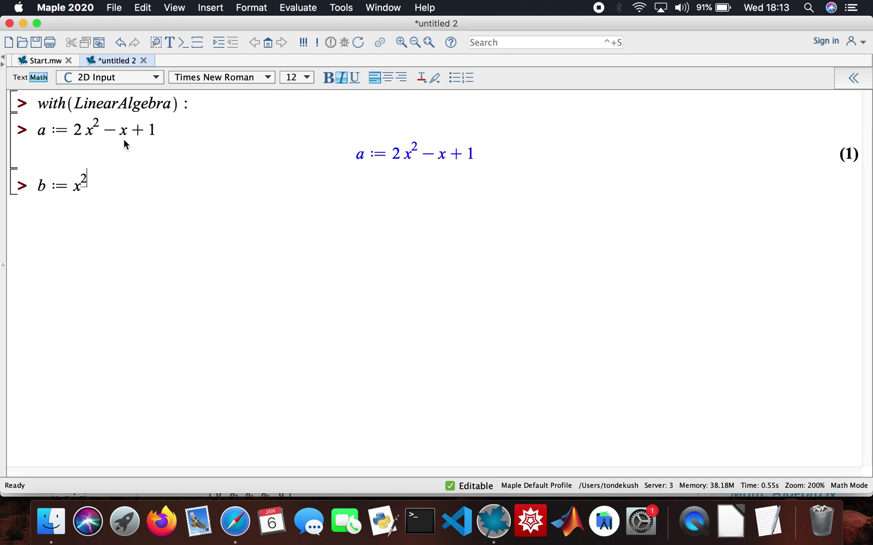
pyautogui.press('Right')
pyautogui.write('+ 2 x - 1')
pyautogui.press('Return')
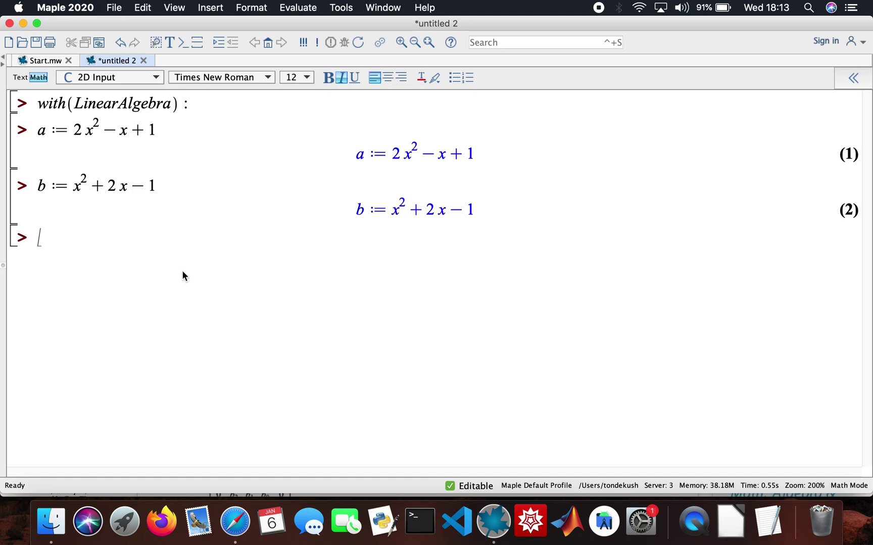
# Step: Compute Rambo := SylvesterMatrix(a, b, x) as a 4×4 matrix
pyautogui.write('Rambo:=Syl')
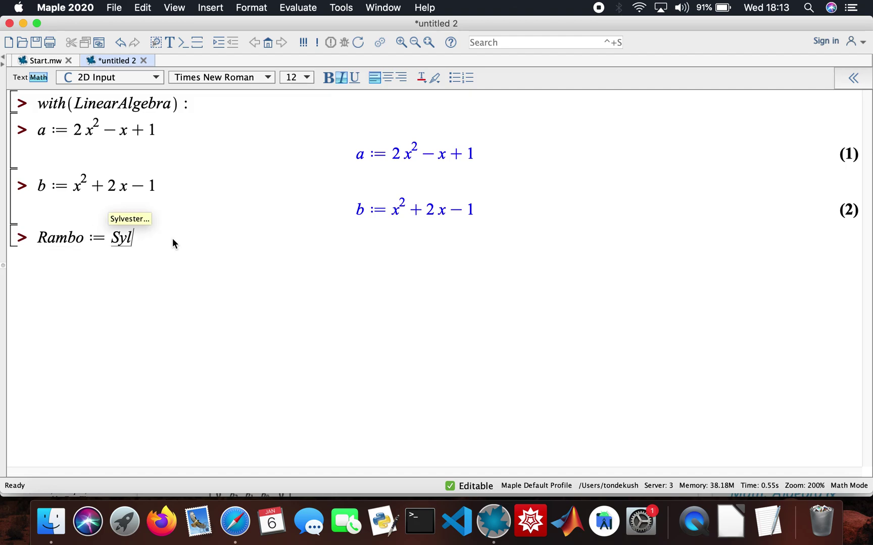
pyautogui.press('Return')
pyautogui.write('Ma')
pyautogui.press('Return')
pyautogui.write('(')
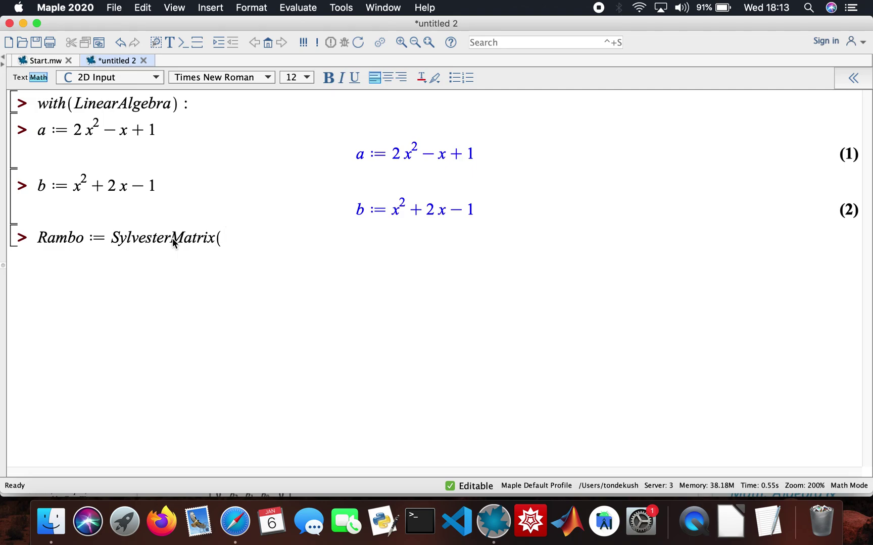
pyautogui.write('a, b, x)')
pyautogui.press('Return')
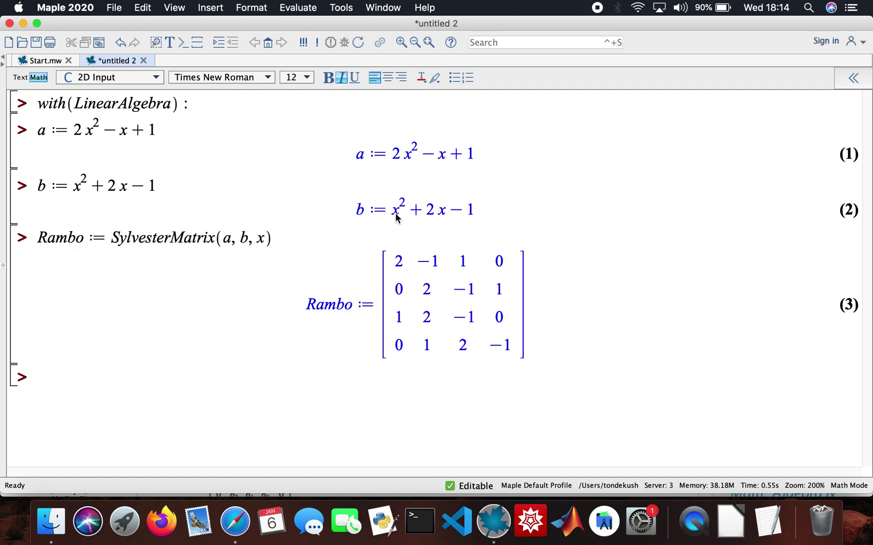
# Step: Point out the second-row entries of Rambo, then return to the empty prompt
pyautogui.click(427, 293)
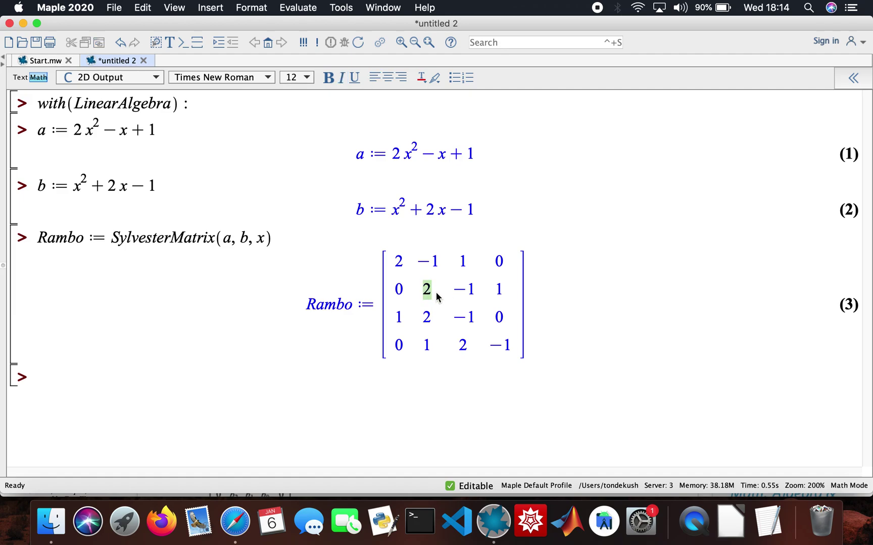
pyautogui.click(460, 290)
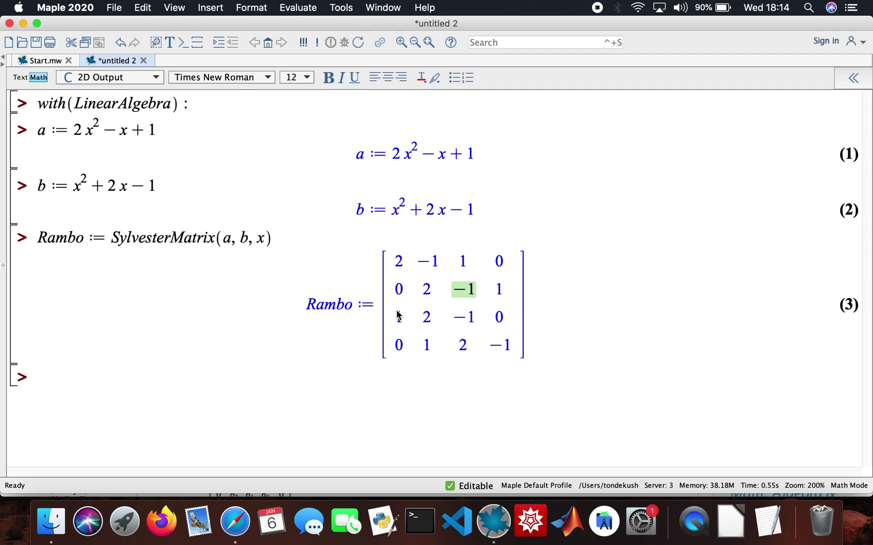
pyautogui.click(66, 375)
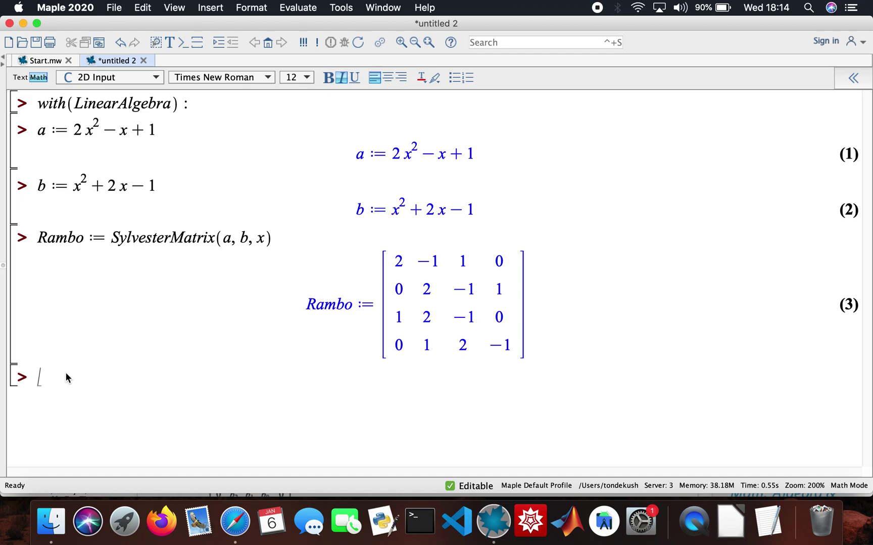
# Step: Evaluate resultant(a, b, x), which returns 14
pyautogui.write('resu')
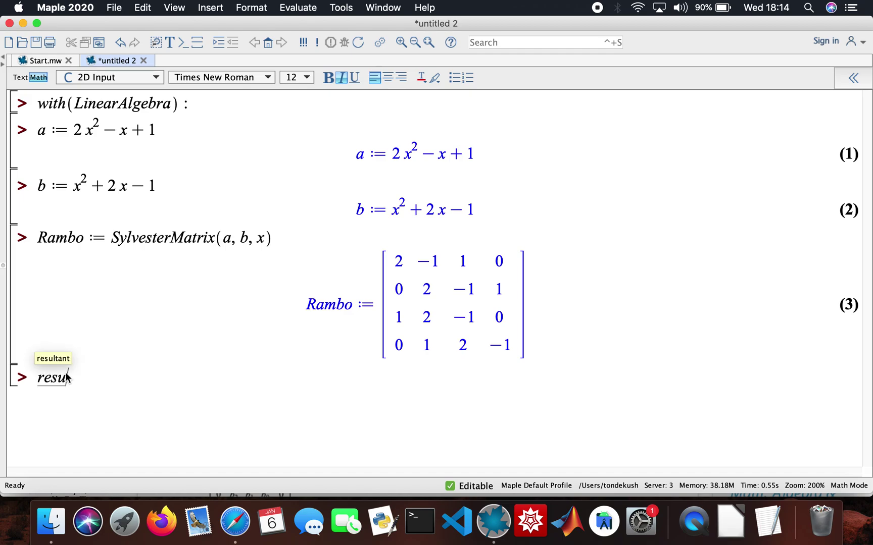
pyautogui.write('ltant(')
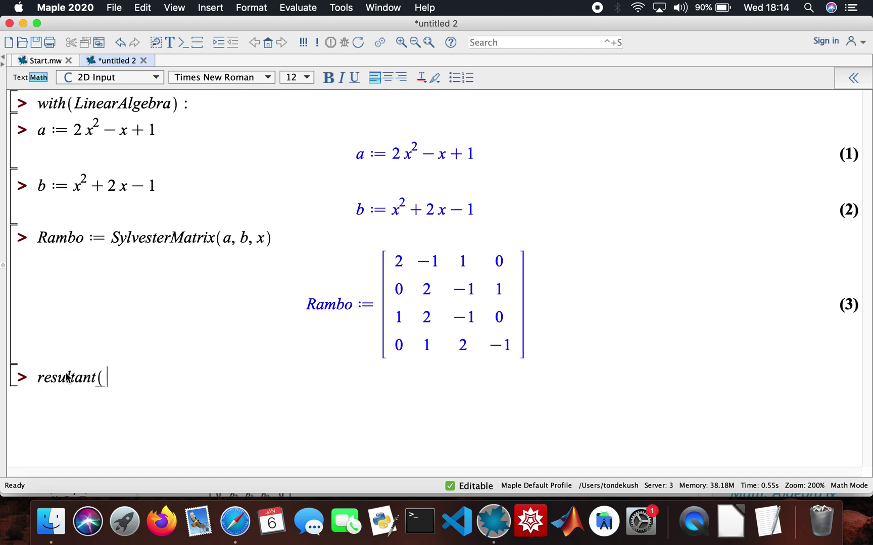
pyautogui.write('a, b, x)')
pyautogui.press('Return')
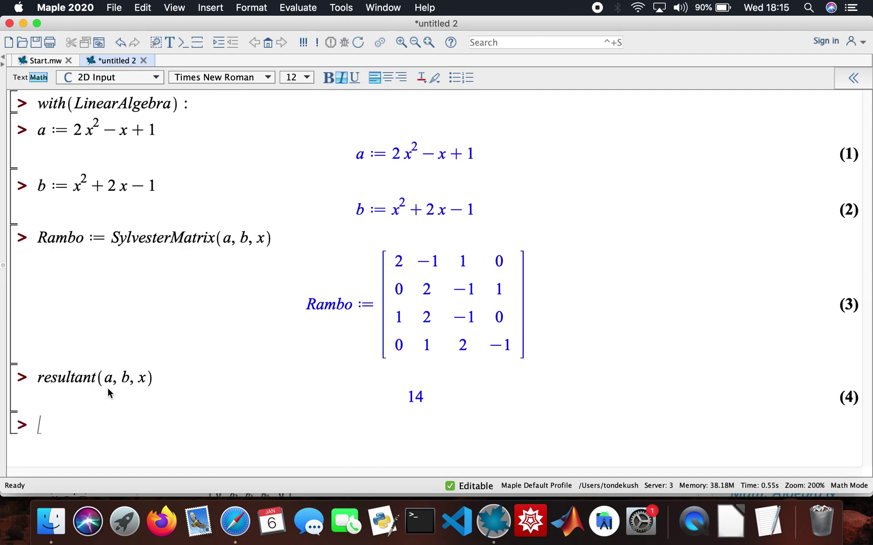
# Step: Evaluate Determinant(Rambo), confirming it also equals 14
pyautogui.write('Determinant')
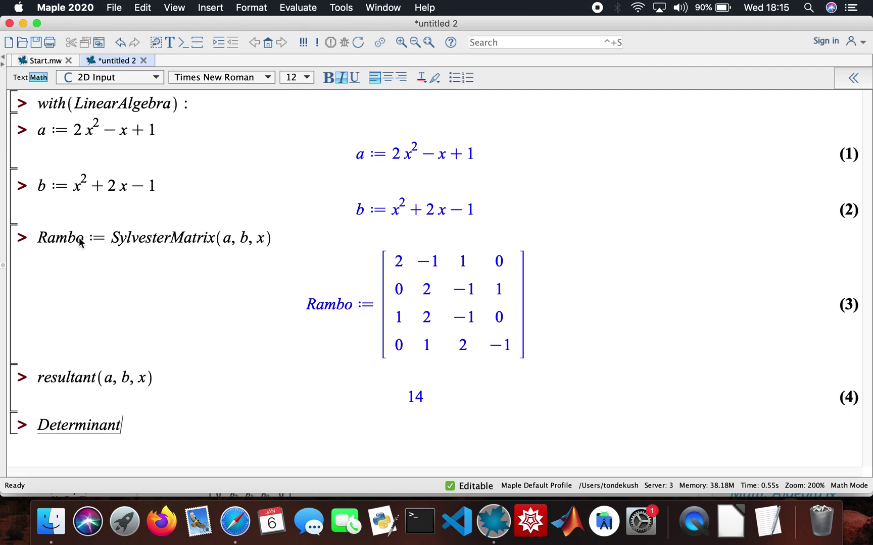
pyautogui.write('(')
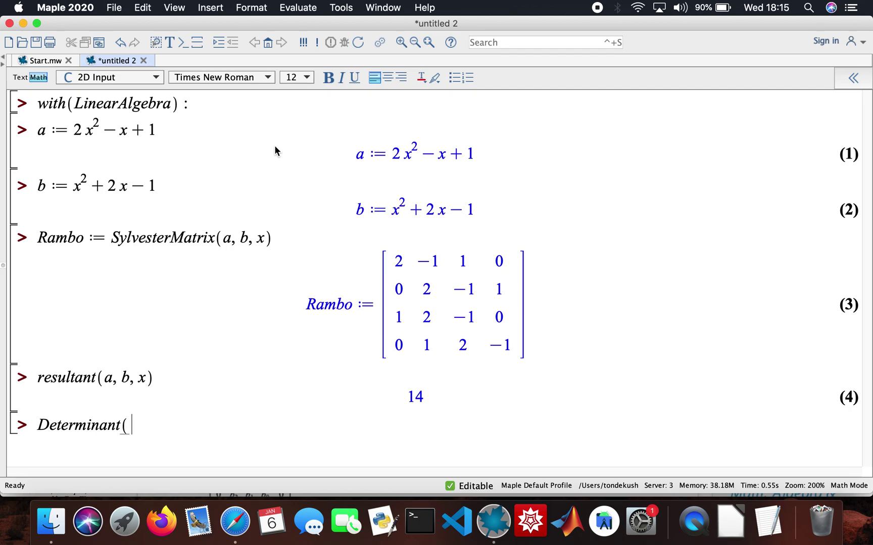
pyautogui.write('Rambo)')
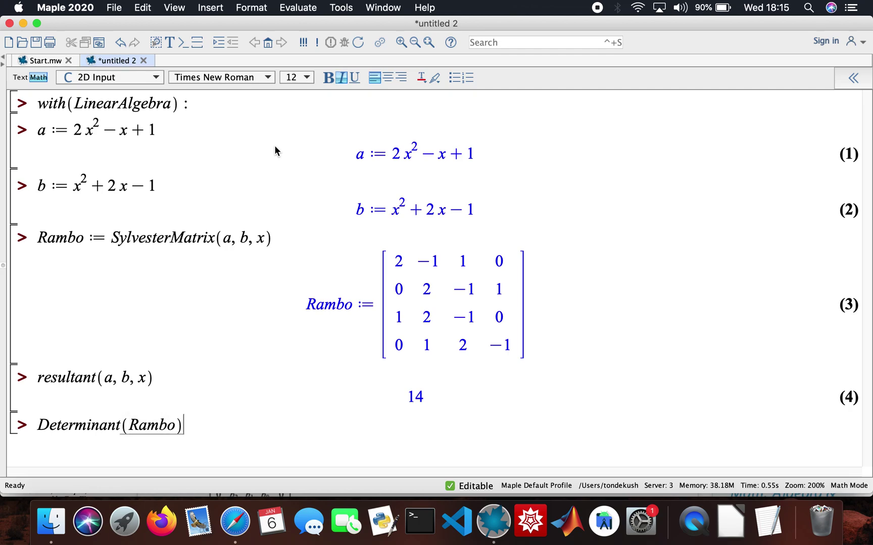
pyautogui.press('Return')
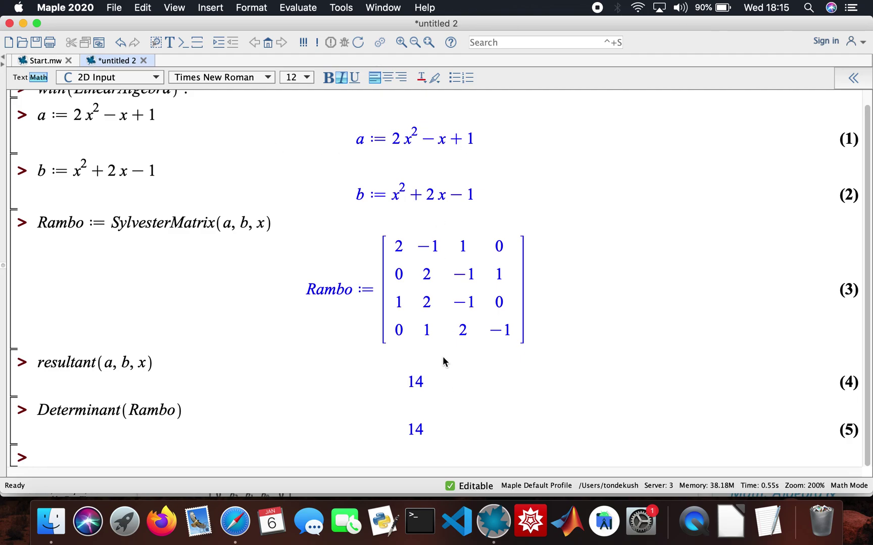
pyautogui.scroll(1, 425, 419)
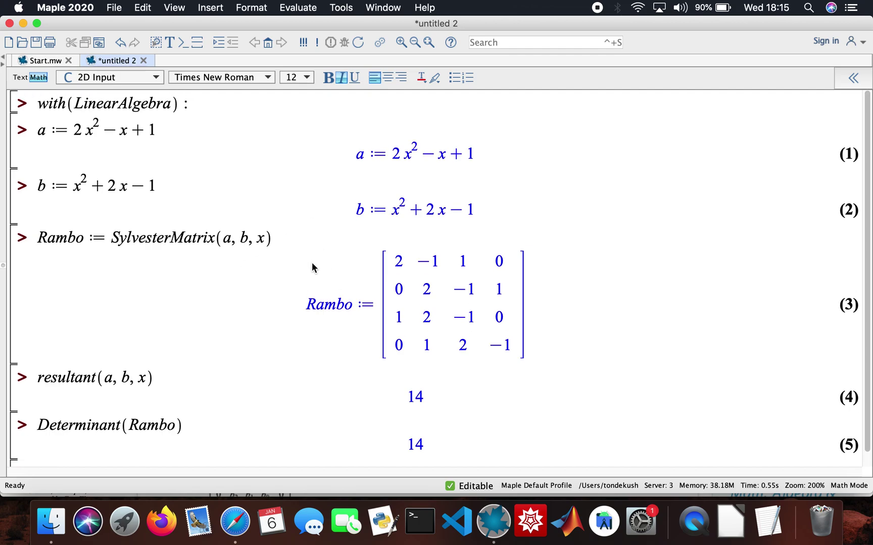
pyautogui.scroll(-1, 205, 335)
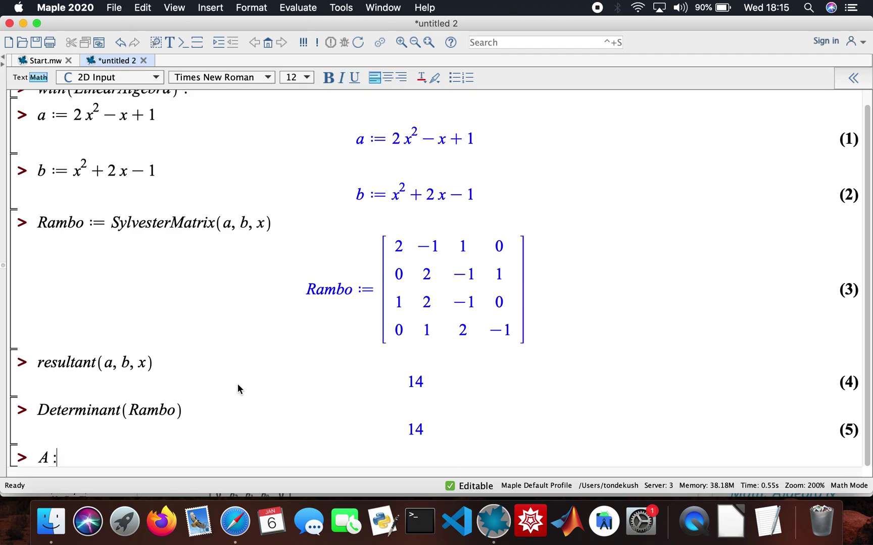
# Step: Create M := Matrix([[-1, 2], [0, 1]]) and evaluate Determinant(M), giving −1
pyautogui.write('M := Matri')
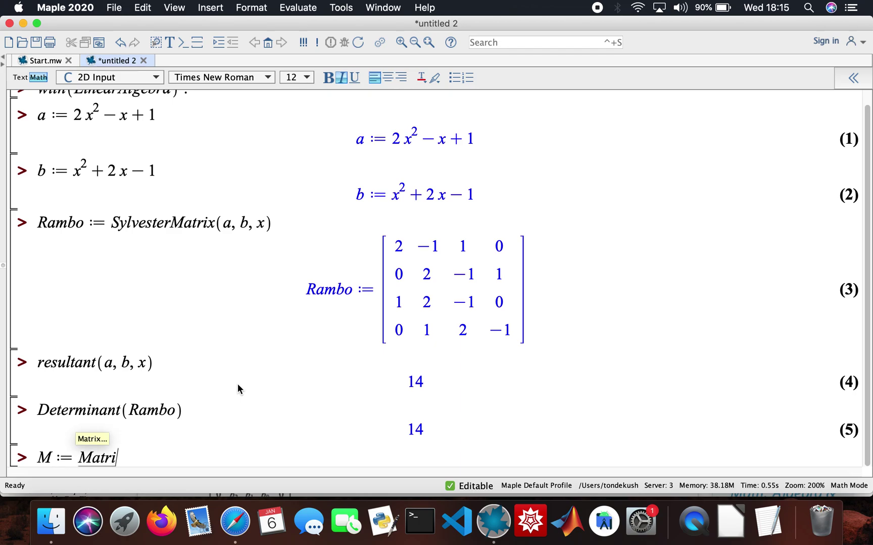
pyautogui.write('x([[')
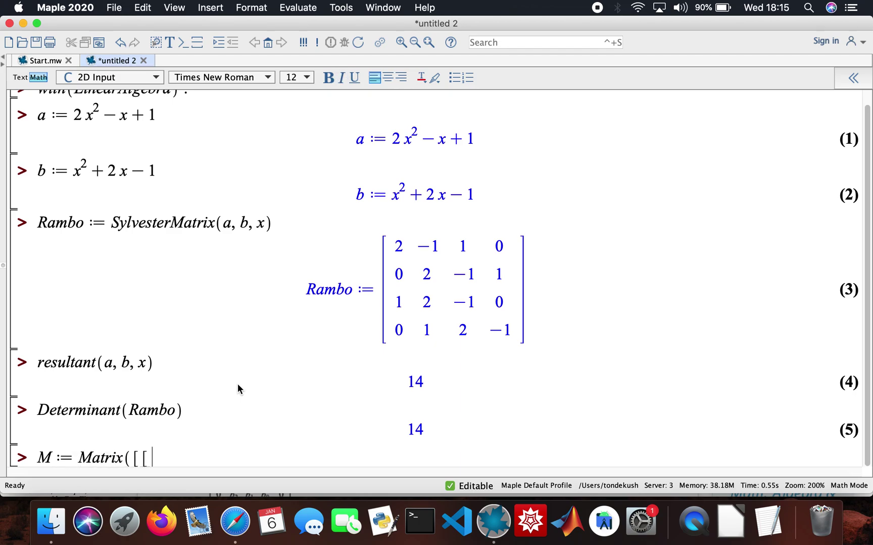
pyautogui.write('-1, 2], [0, 1]])')
pyautogui.press('Return')
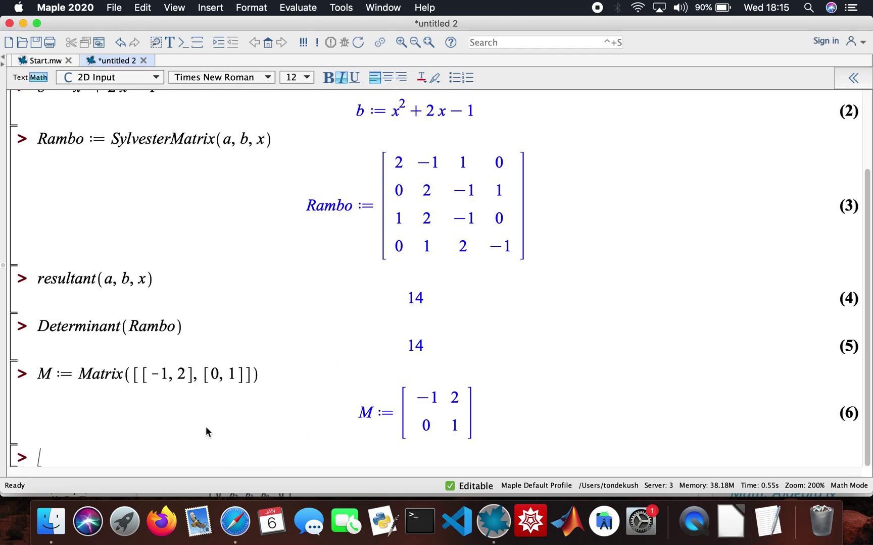
pyautogui.write('Deter')
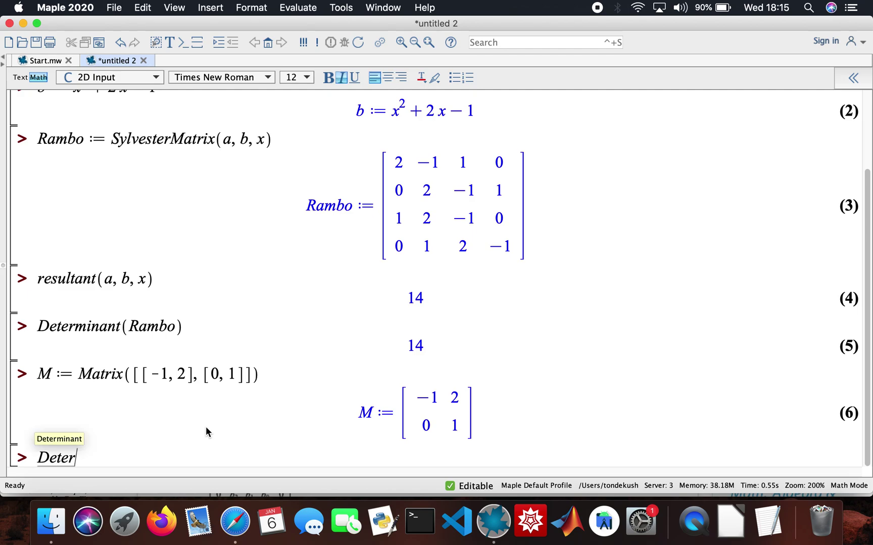
pyautogui.write('minant(')
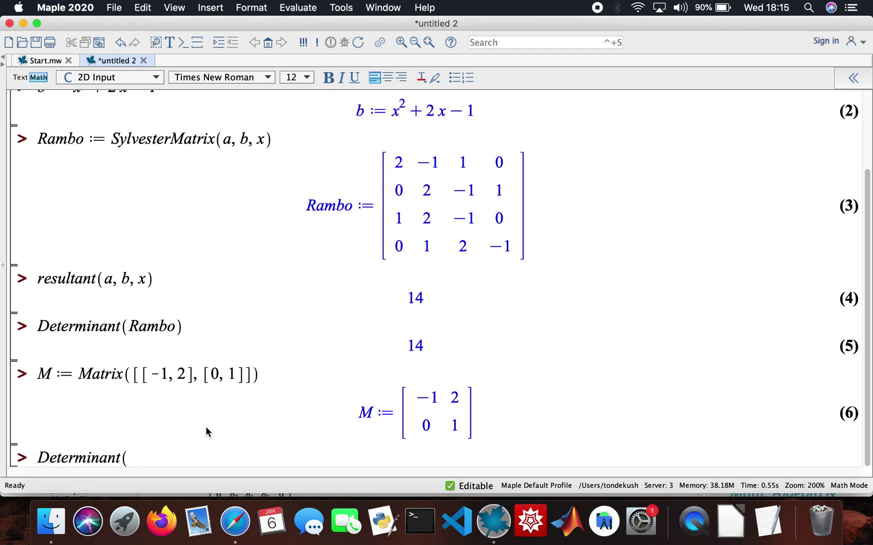
pyautogui.write('M)')
pyautogui.press('Return')
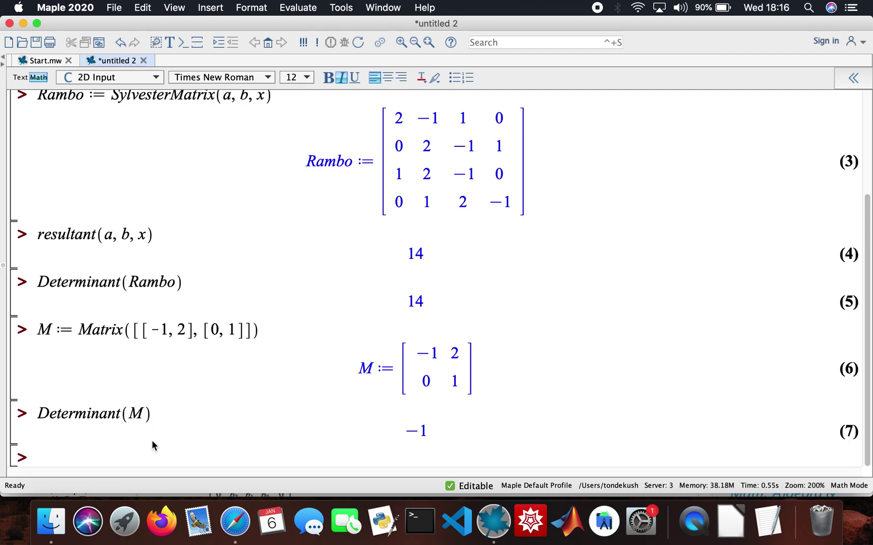
# Step: Compute p, u := Eigenvectors(M) and Dee := Eigenvalues(M), giving eigenvalues 1 and −1
pyautogui.write('p, u := Eigenve')
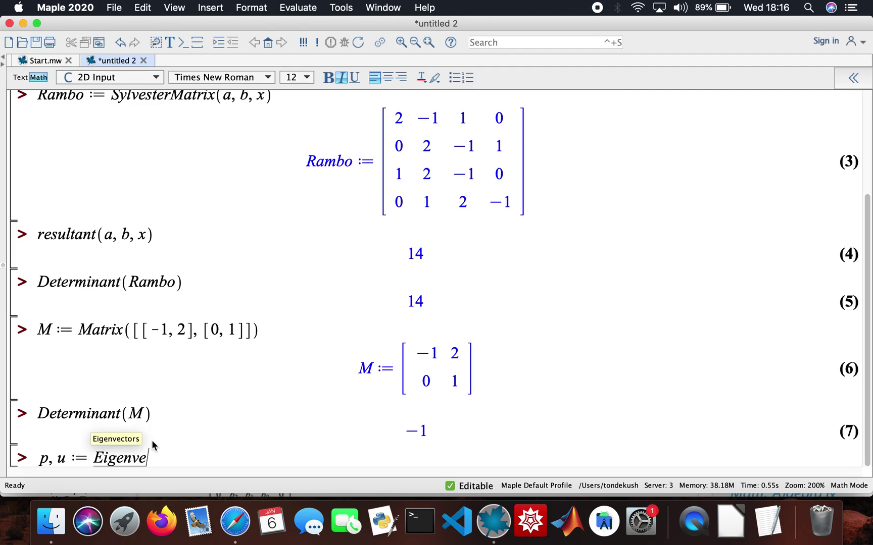
pyautogui.write('ctors(')
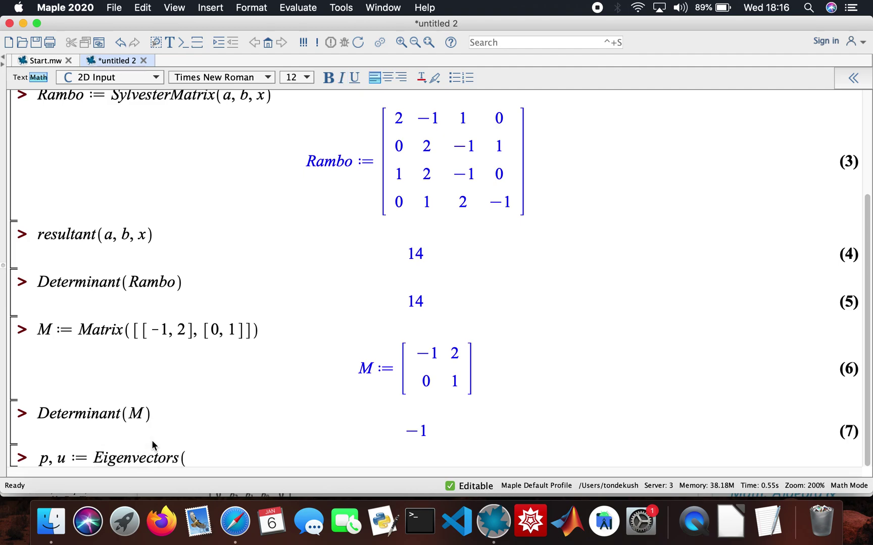
pyautogui.write('M)')
pyautogui.press('Return')
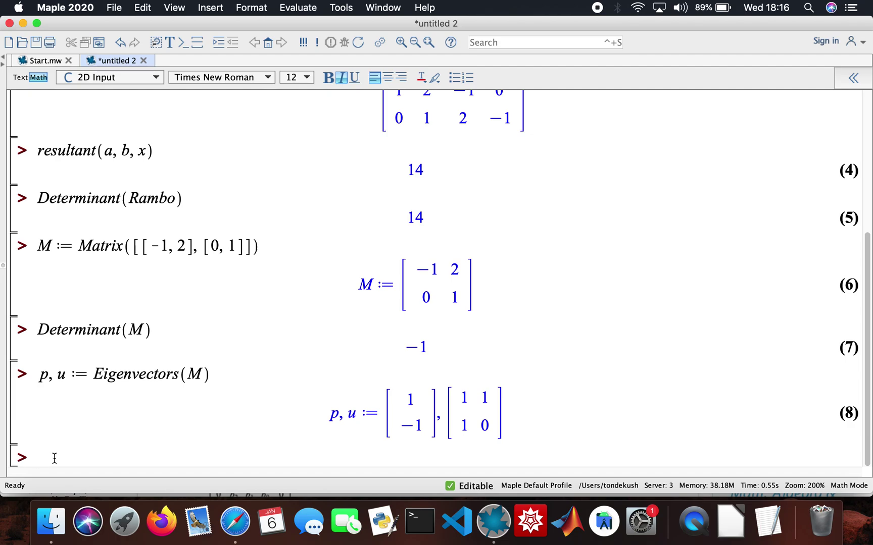
pyautogui.write('E')
pyautogui.press('BackSpace')
pyautogui.write('Dee := Eigenvalues')
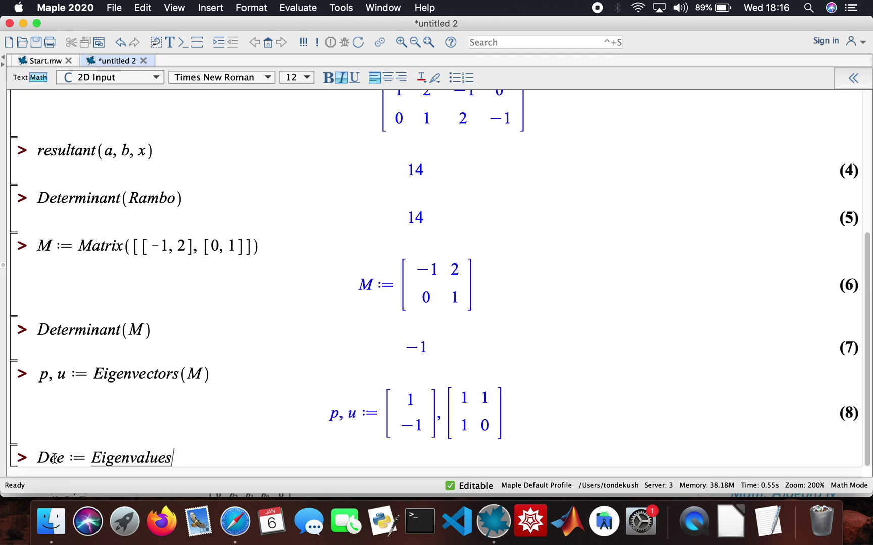
pyautogui.write('(M)')
pyautogui.press('Return')
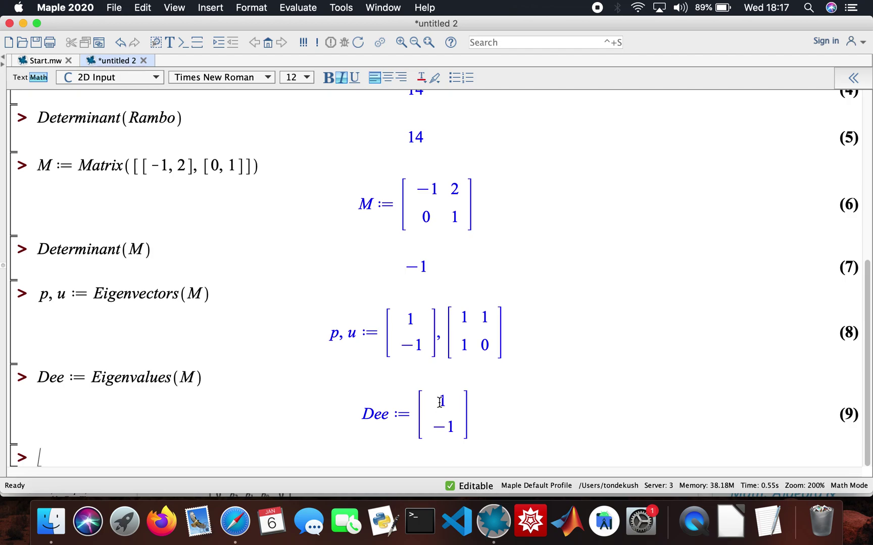
# Step: Run CharacteristicPolynomial(M, lamba) with the variable name misspelled
pyautogui.write('Cha')
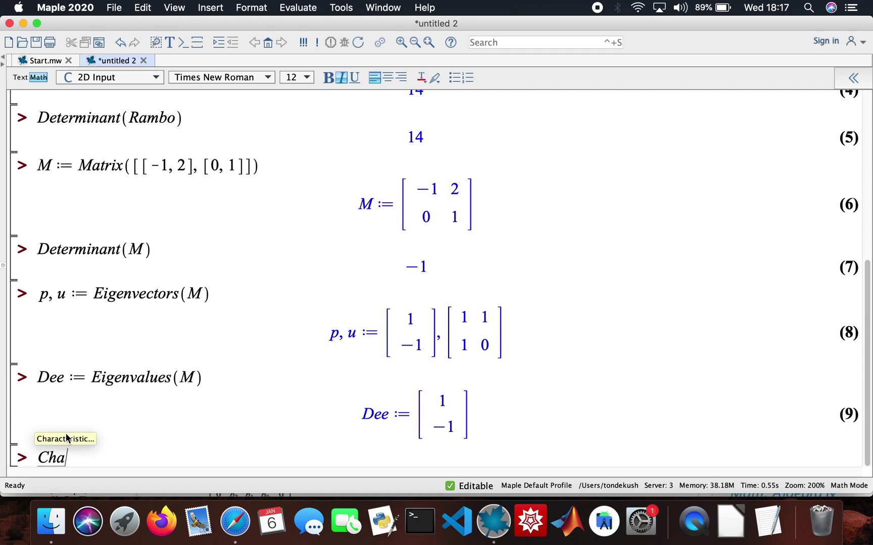
pyautogui.write('rac')
pyautogui.press('Return')
pyautogui.write('Po')
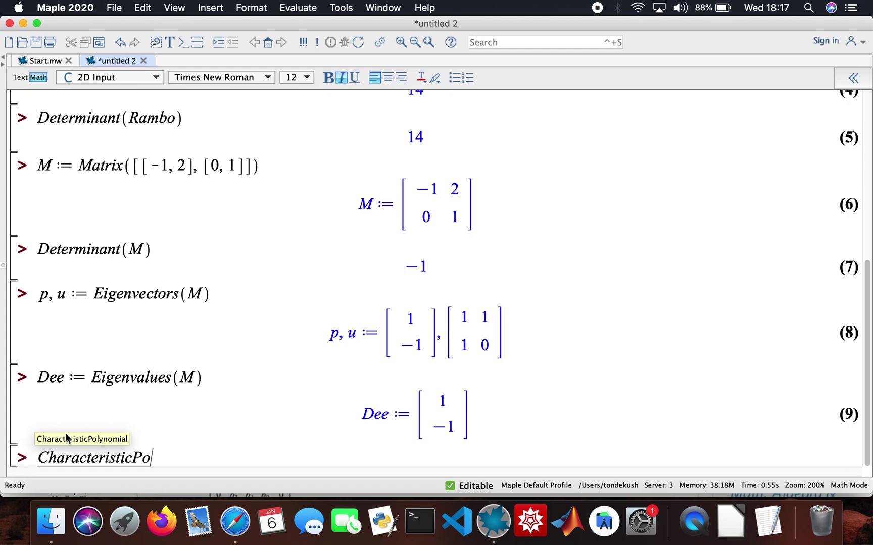
pyautogui.press('Return')
pyautogui.write('(')
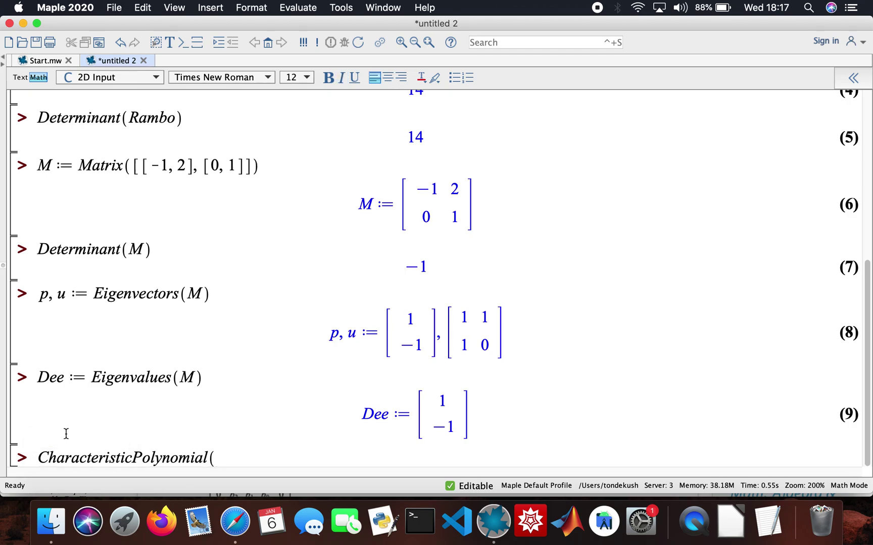
pyautogui.write('M, lamba)')
pyautogui.press('Return')
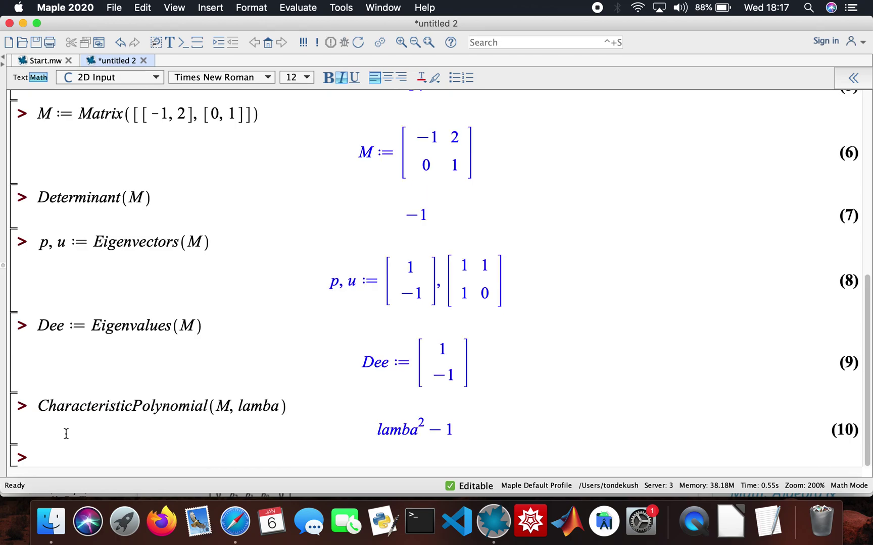
# Step: Correct the variable to lambda and re-evaluate so the polynomial reads λ² − 1
pyautogui.click(280, 408)
pyautogui.click(264, 408)
pyautogui.write('d')
pyautogui.click(317, 414)
pyautogui.click(306, 406)
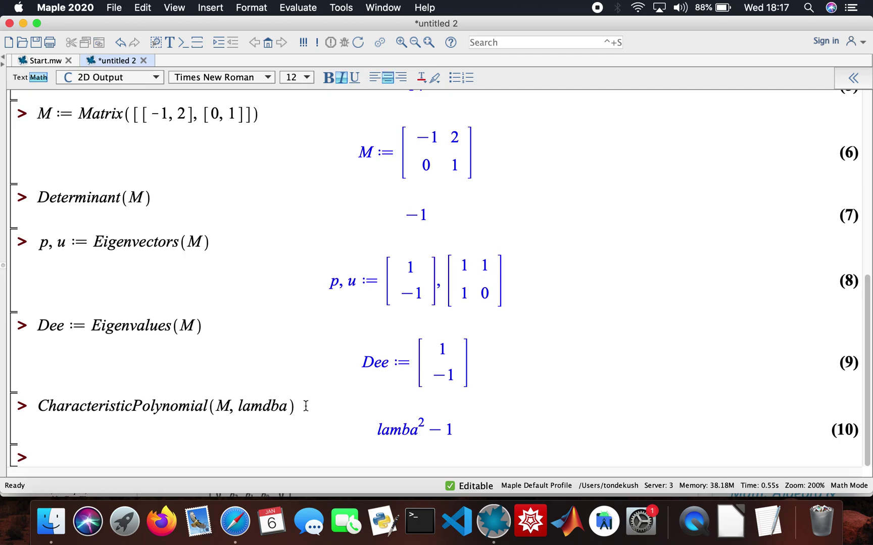
pyautogui.press('Return')
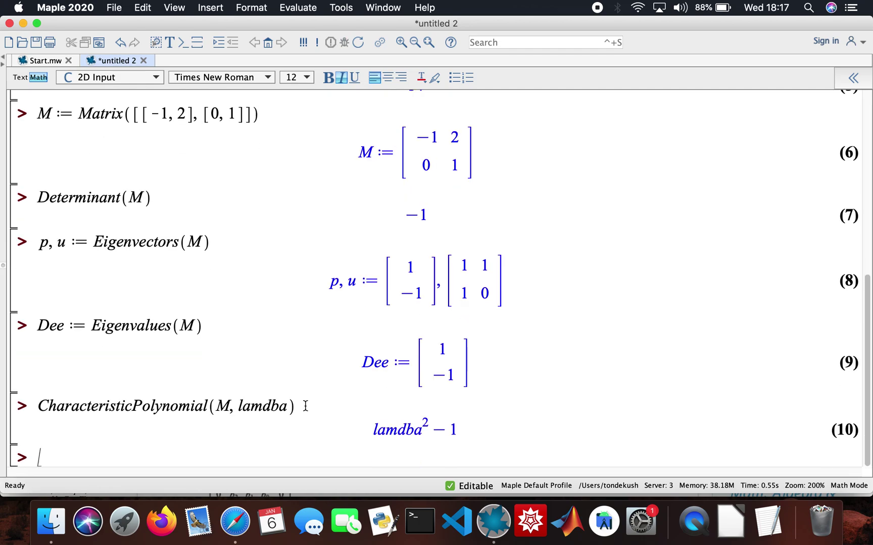
pyautogui.click(286, 406)
pyautogui.press('BackSpace')
pyautogui.press('BackSpace')
pyautogui.press('BackSpace')
pyautogui.press('BackSpace')
pyautogui.write('m')
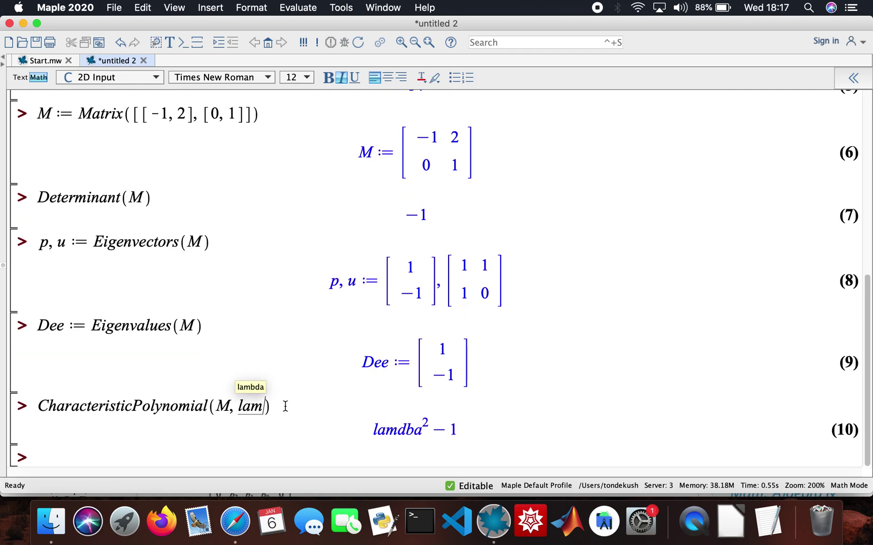
pyautogui.write('bda')
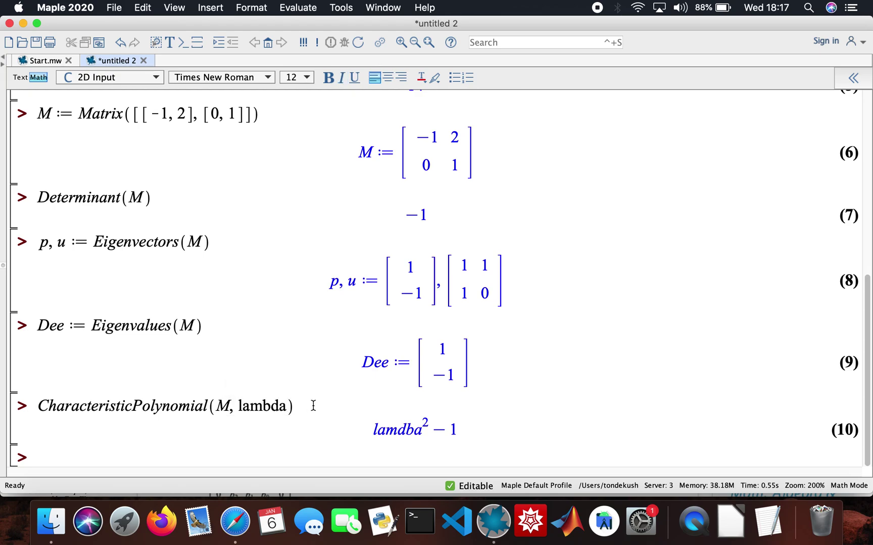
pyautogui.press('Return')
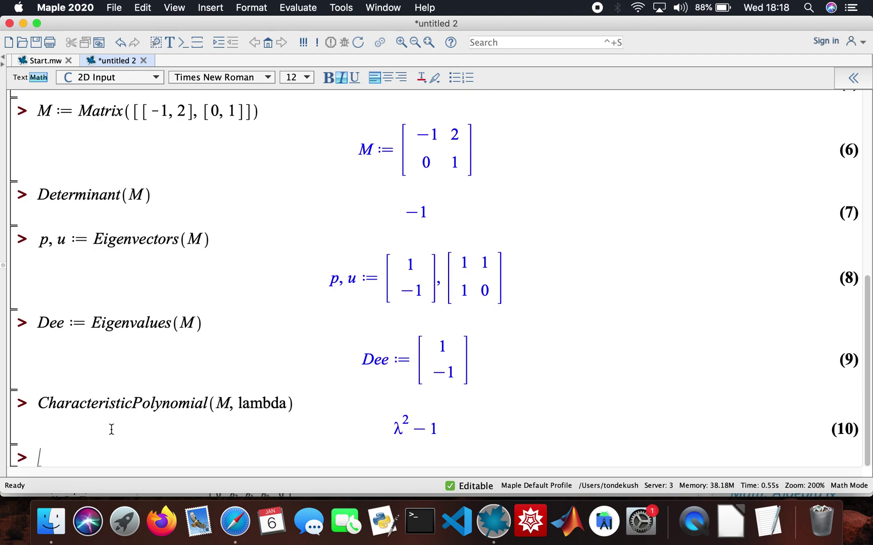
# Step: Assign P1 := u and P2 := MatrixInverse(P1), giving [[0,1],[1,−1]]
pyautogui.write('P1 := u')
pyautogui.press('Return')
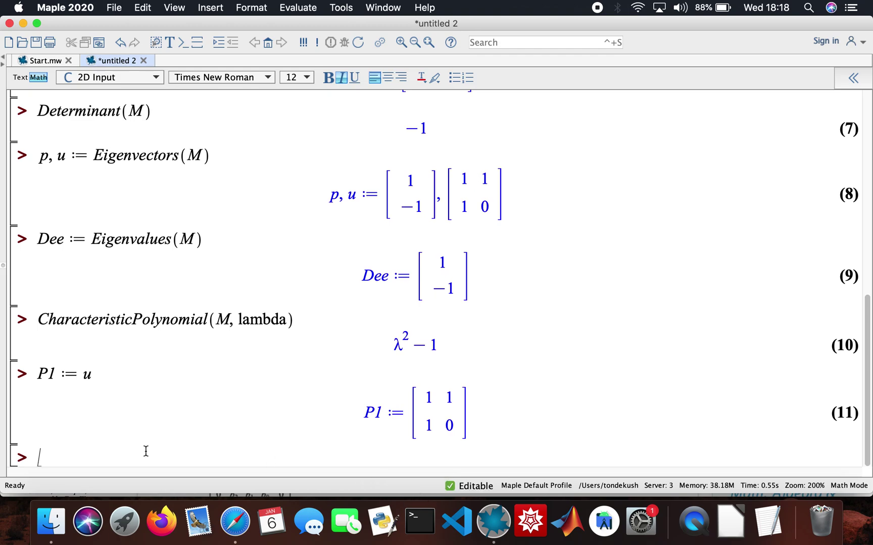
pyautogui.write('P2 := M')
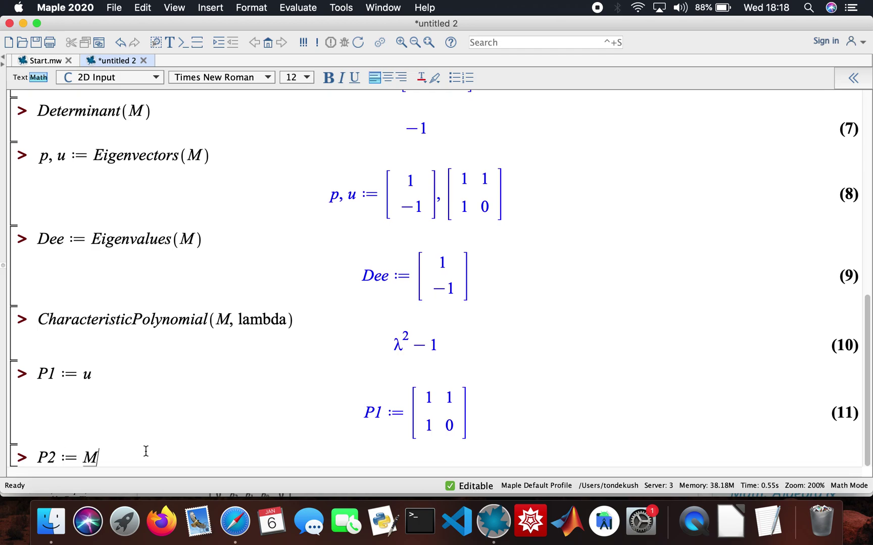
pyautogui.write('atrix')
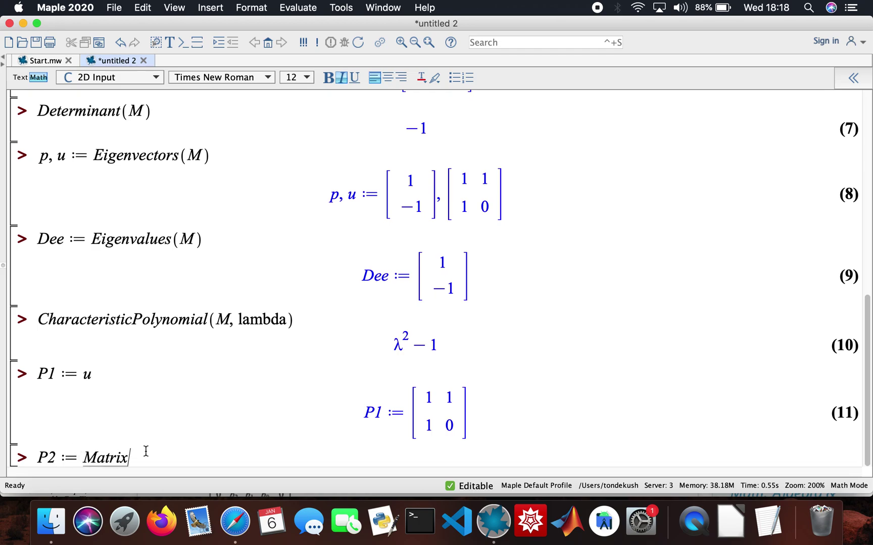
pyautogui.write('Inverse(')
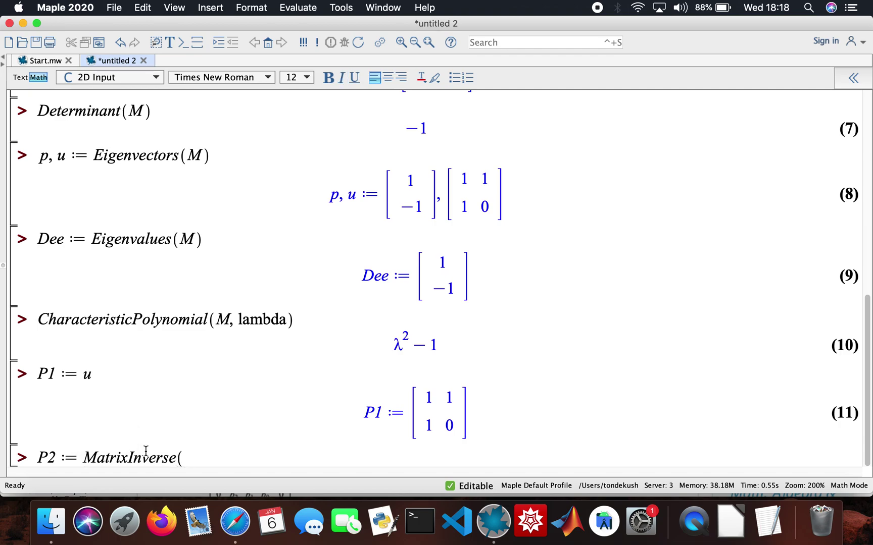
pyautogui.write('P1)')
pyautogui.press('Return')
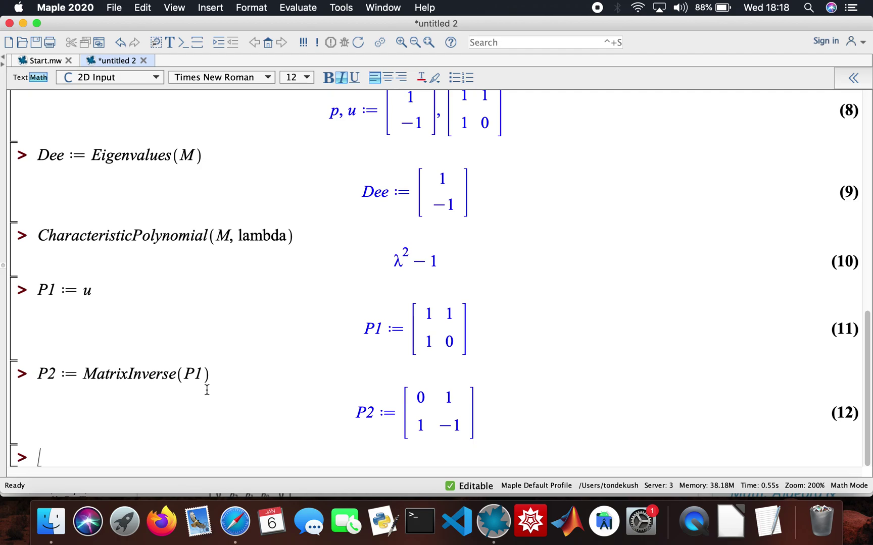
# Step: Create Dee2 := Matrix([[1, 0], [0, -1]]) as output (13)
pyautogui.write('Dee2 :=')
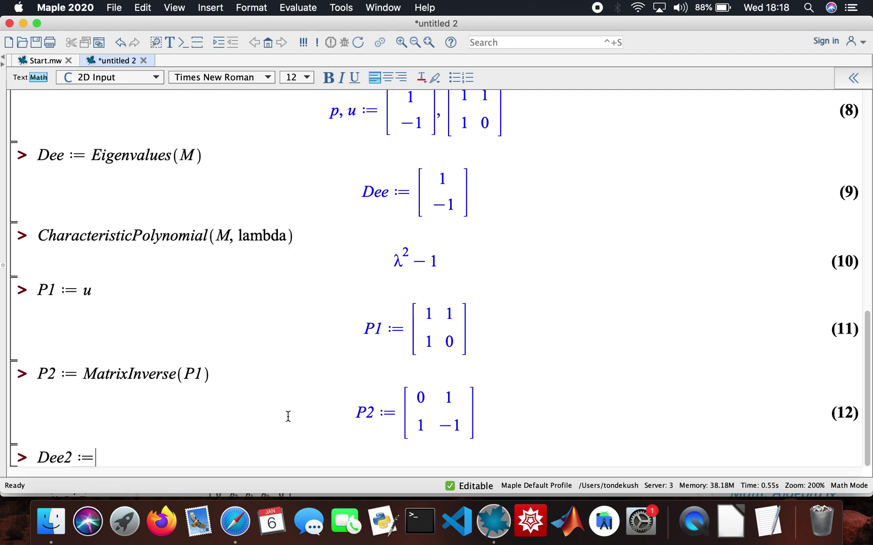
pyautogui.write('Mar')
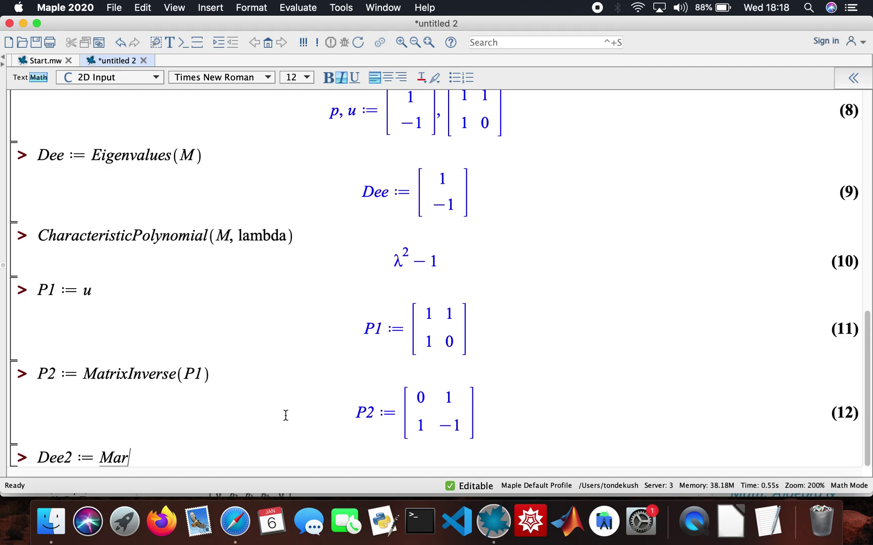
pyautogui.press('BackSpace')
pyautogui.write('trix([[')
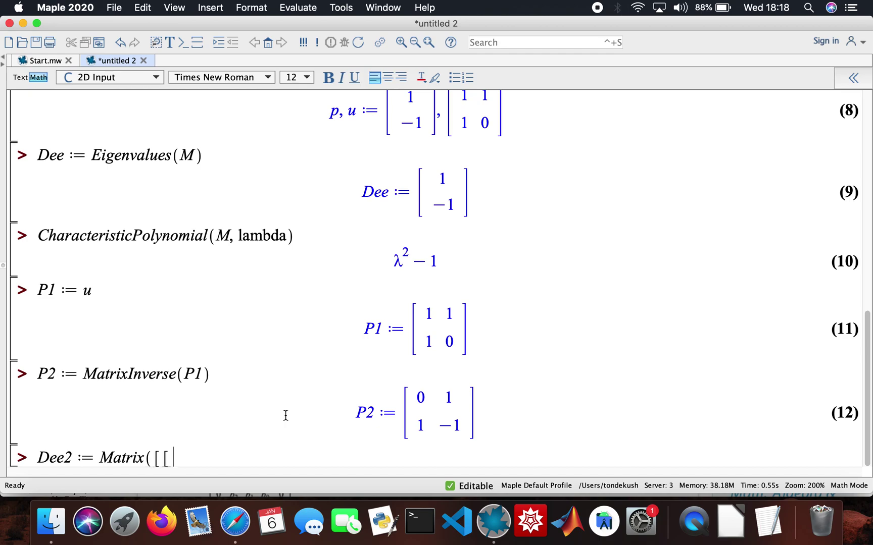
pyautogui.write('1, 0], [0,')
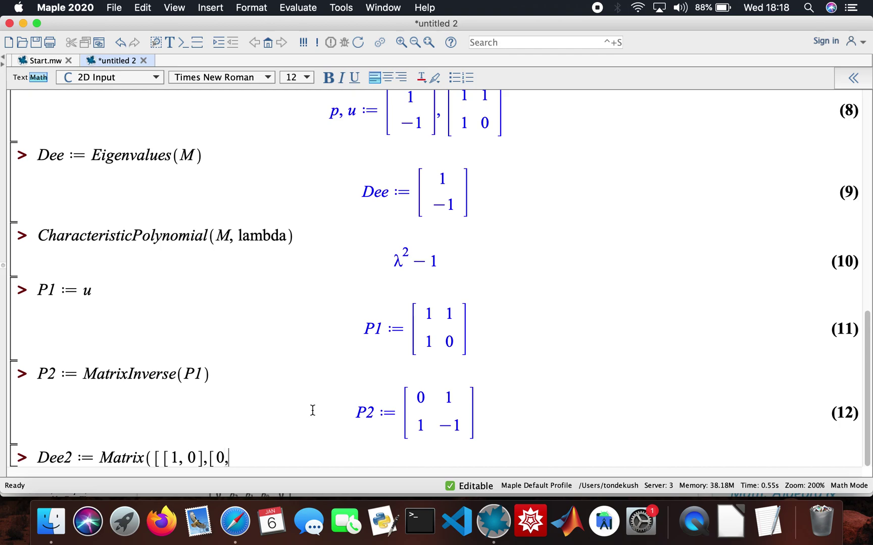
pyautogui.write('-1]]')
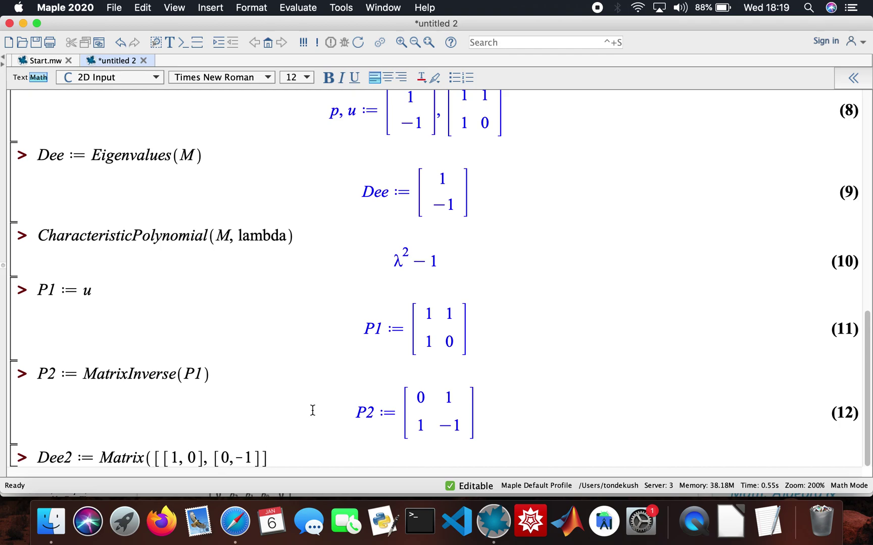
pyautogui.write(')')
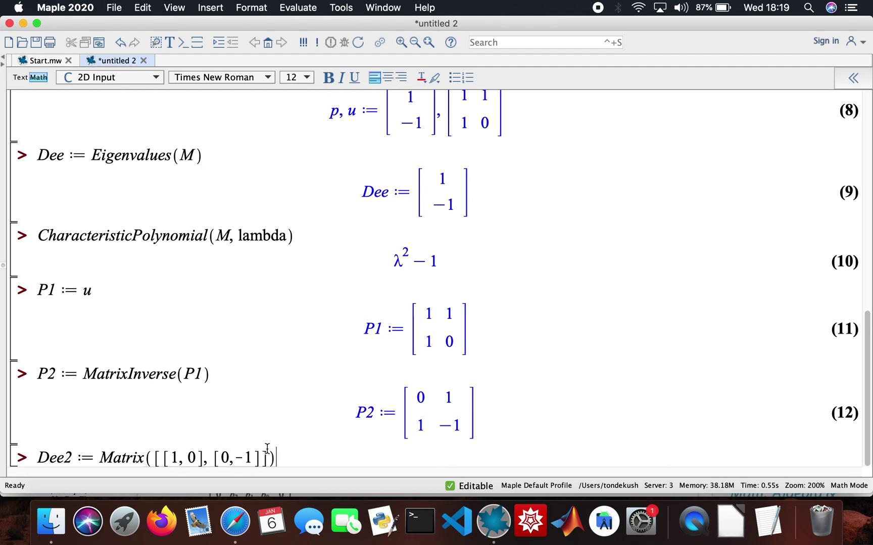
pyautogui.press('Return')
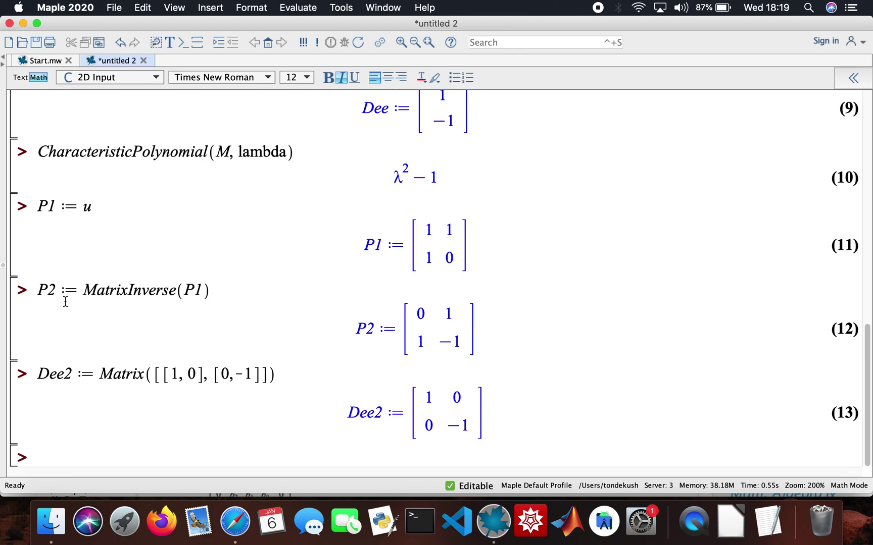
# Step: Evaluate P1.Dee2.P2, which returns [[−1, 2], [0, 1]], matching M
pyautogui.scroll(8, 65, 302)
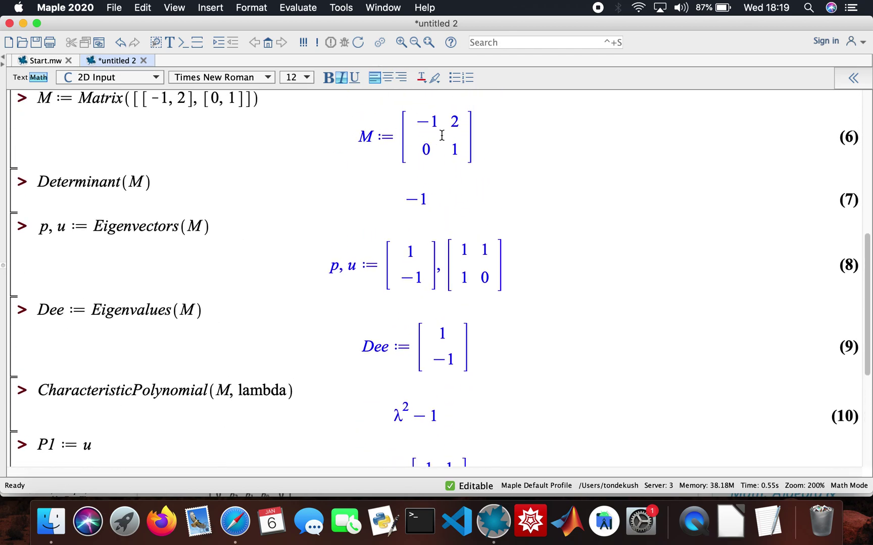
pyautogui.scroll(-8, 443, 136)
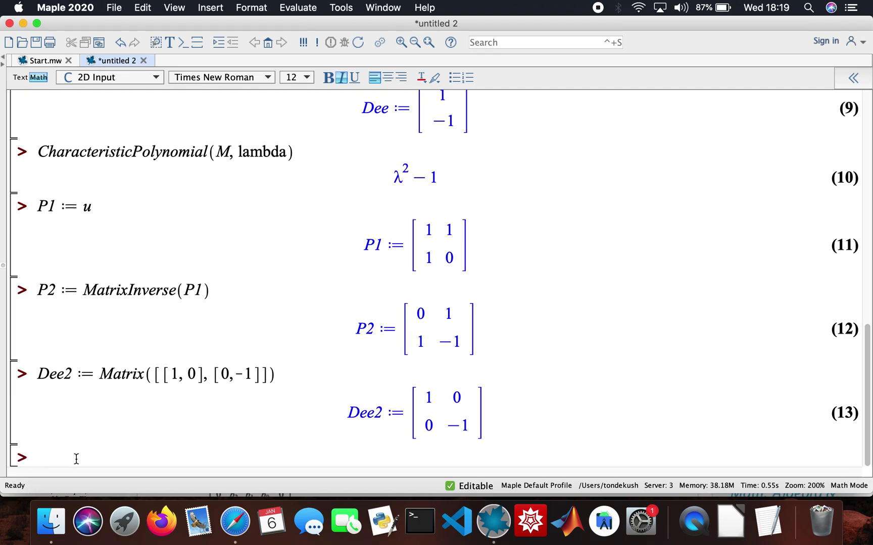
pyautogui.write('P1')
pyautogui.write('.')
pyautogui.write('Dee2 · P')
pyautogui.write('2.')
pyautogui.write('P2')
pyautogui.press('Return')
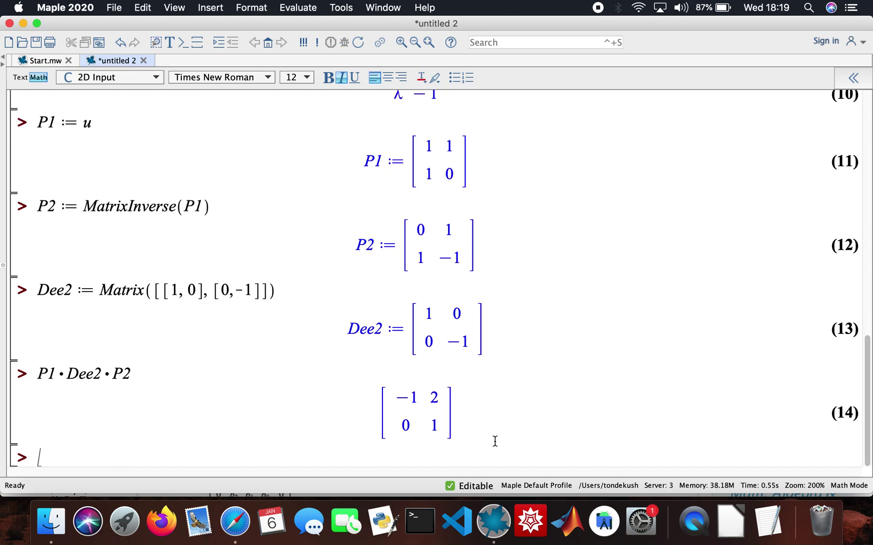
pyautogui.scroll(3, 495, 441)
pyautogui.scroll(3, 495, 362)
pyautogui.scroll(-1, 494, 362)
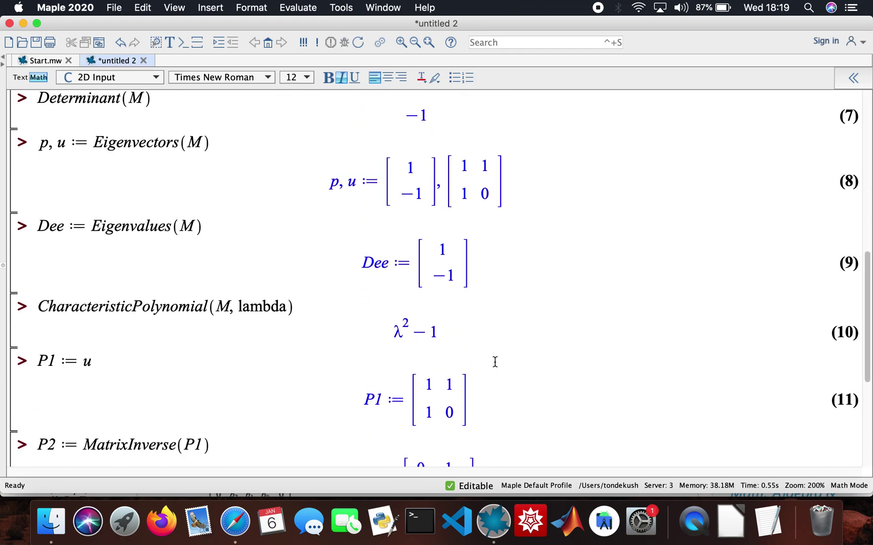
pyautogui.scroll(2, 495, 362)
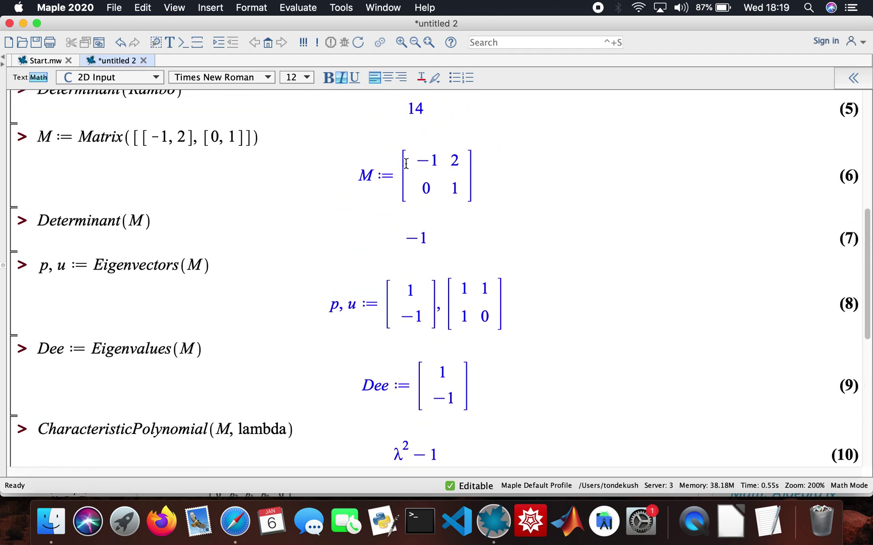
pyautogui.scroll(-1, 416, 181)
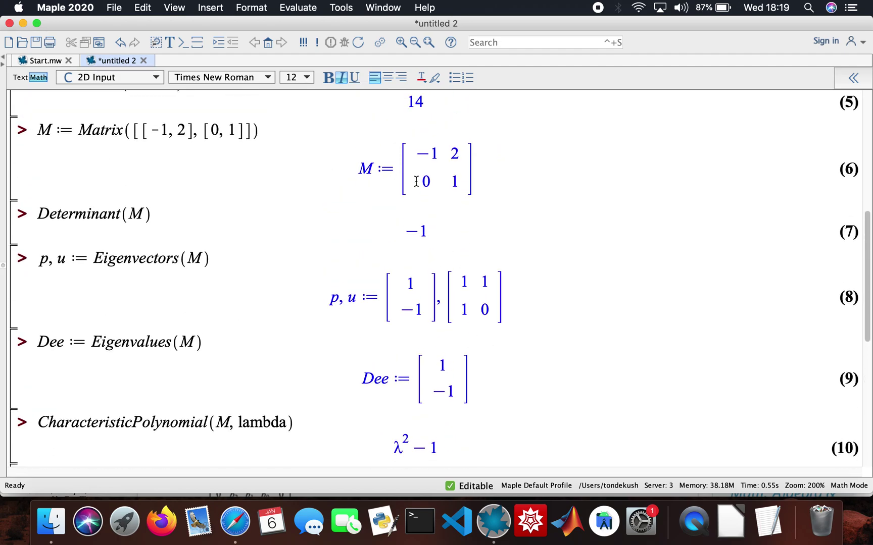
pyautogui.scroll(-7, 454, 182)
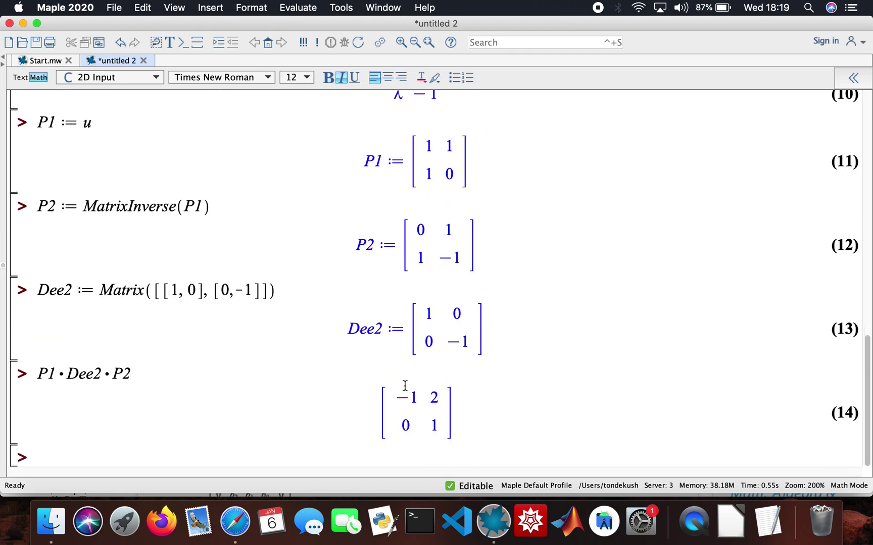
pyautogui.scroll(2, 384, 382)
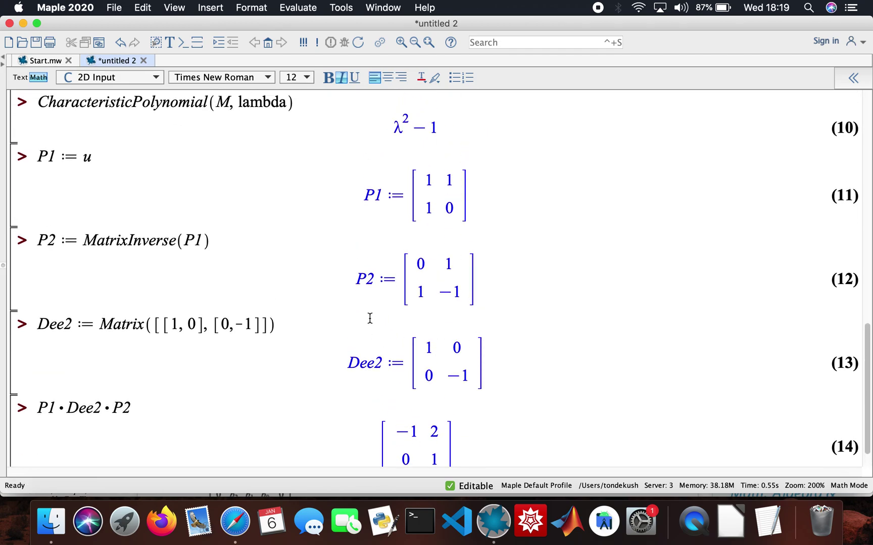
pyautogui.scroll(-1, 377, 321)
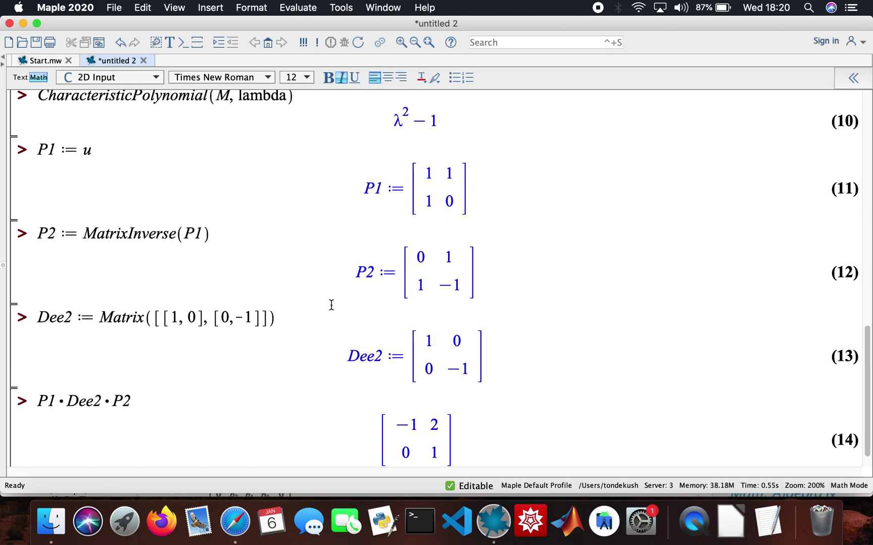
pyautogui.scroll(5, 331, 304)
pyautogui.scroll(-6, 331, 304)
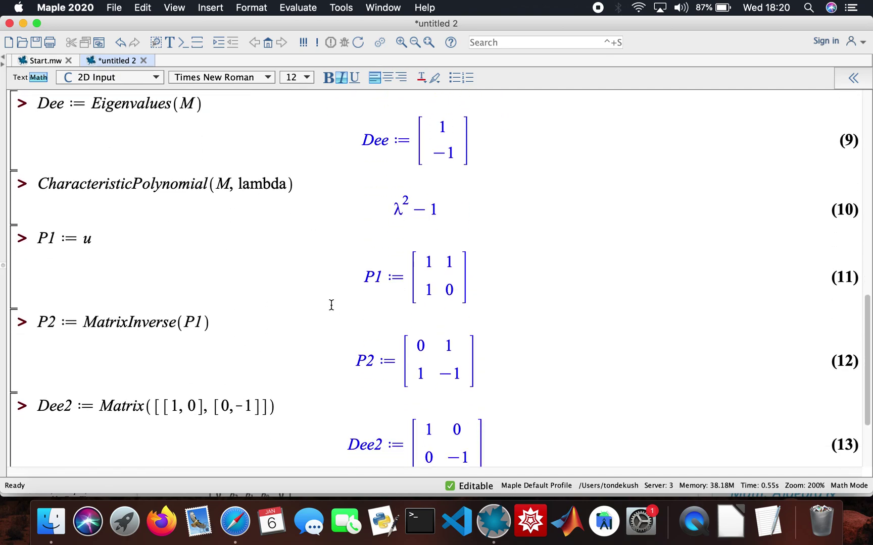